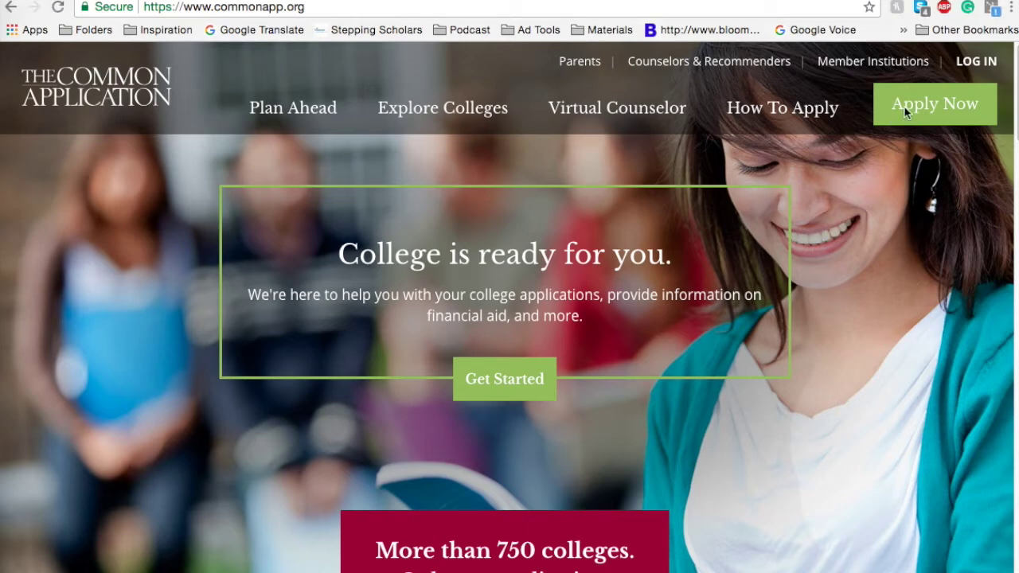
# Step: From Apply Now, create an account as a Student and continue to Login Credentials
pyautogui.click(927, 104)
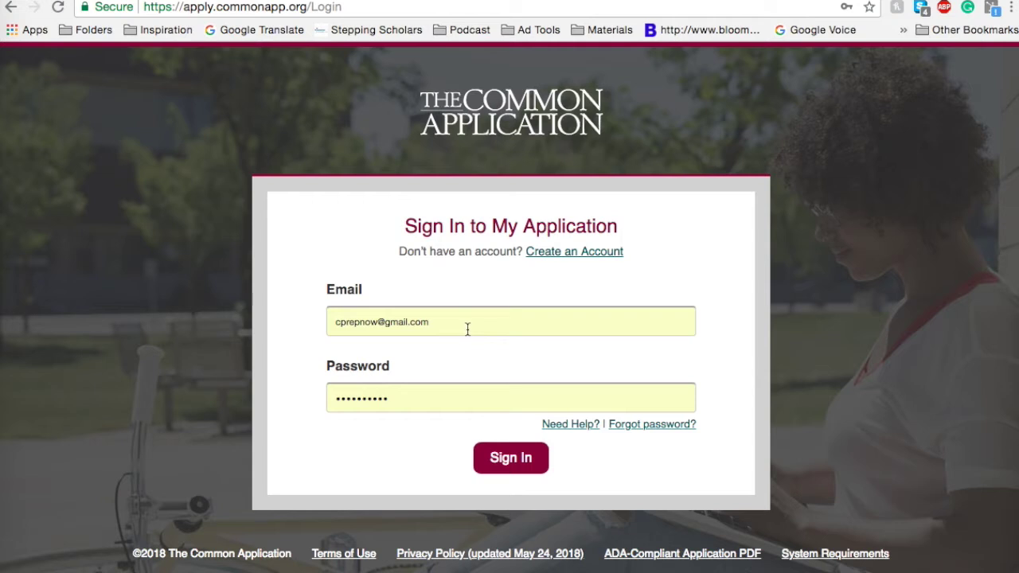
pyautogui.click(564, 253)
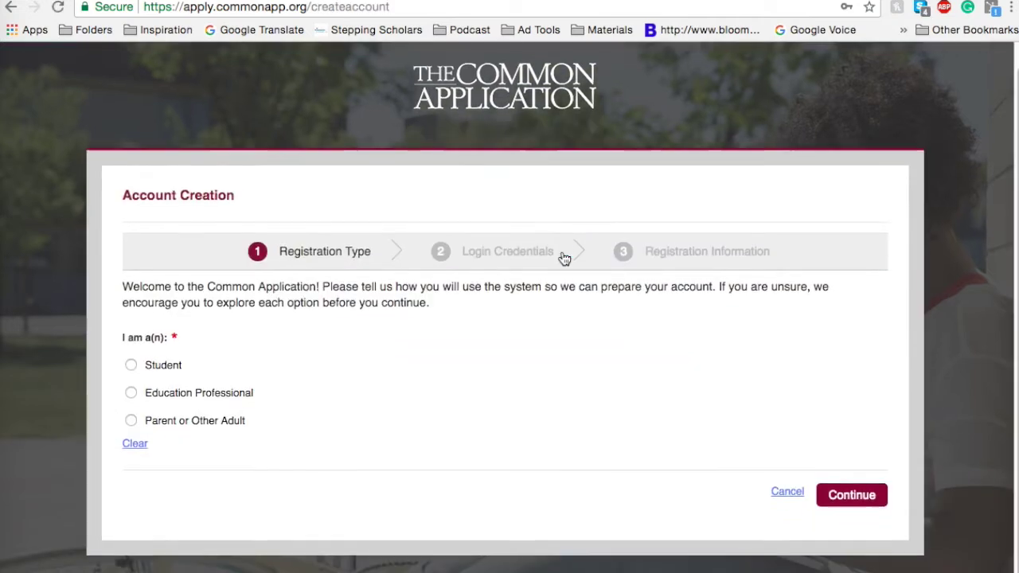
pyautogui.moveTo(145, 395)
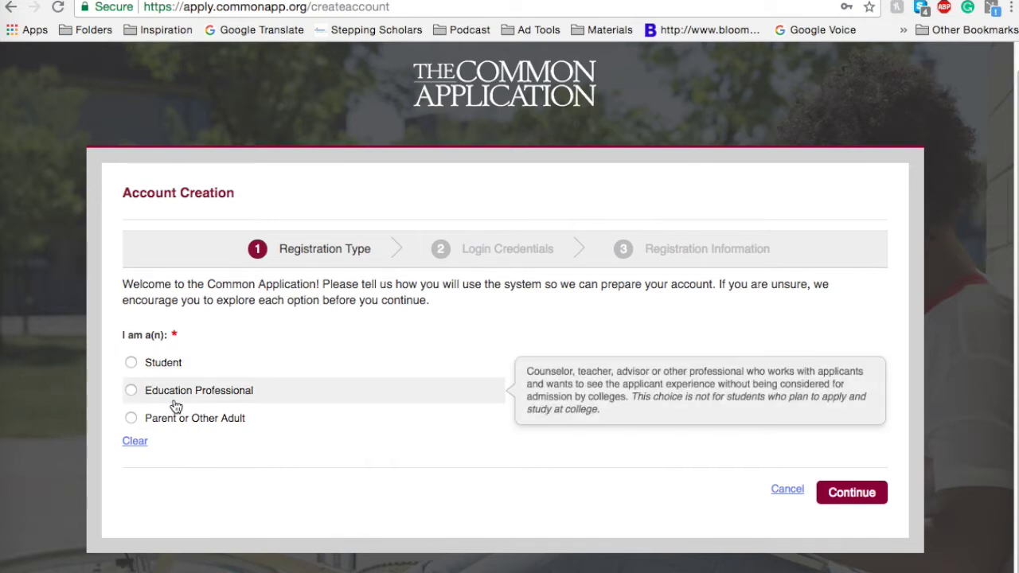
pyautogui.moveTo(222, 428)
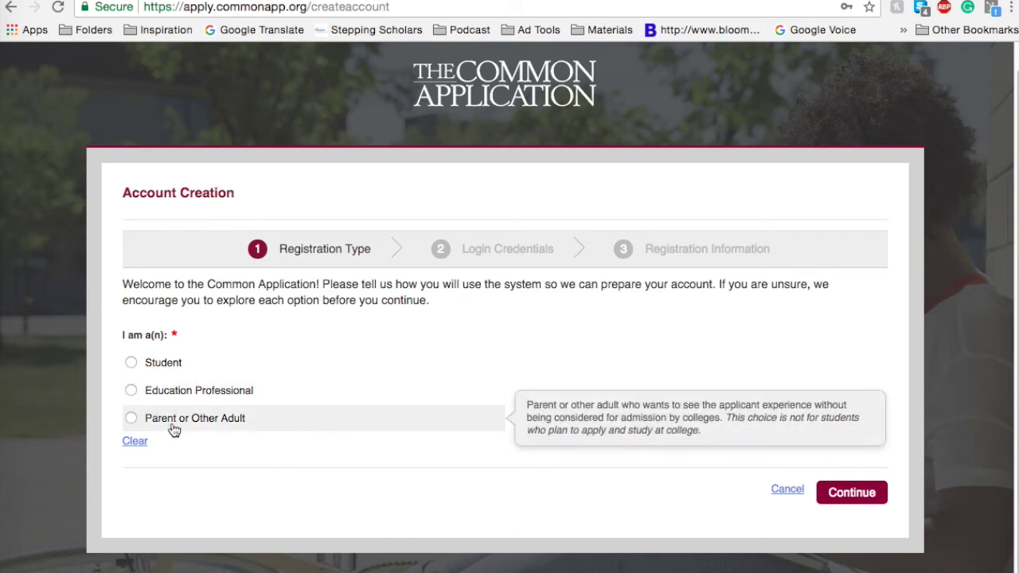
pyautogui.moveTo(188, 390)
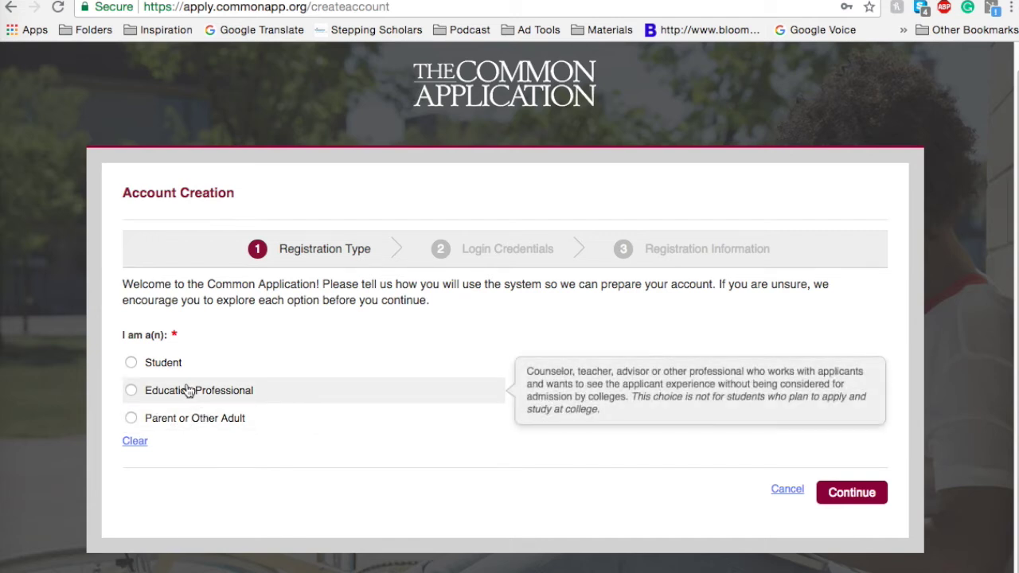
pyautogui.moveTo(132, 364)
pyautogui.click(133, 364)
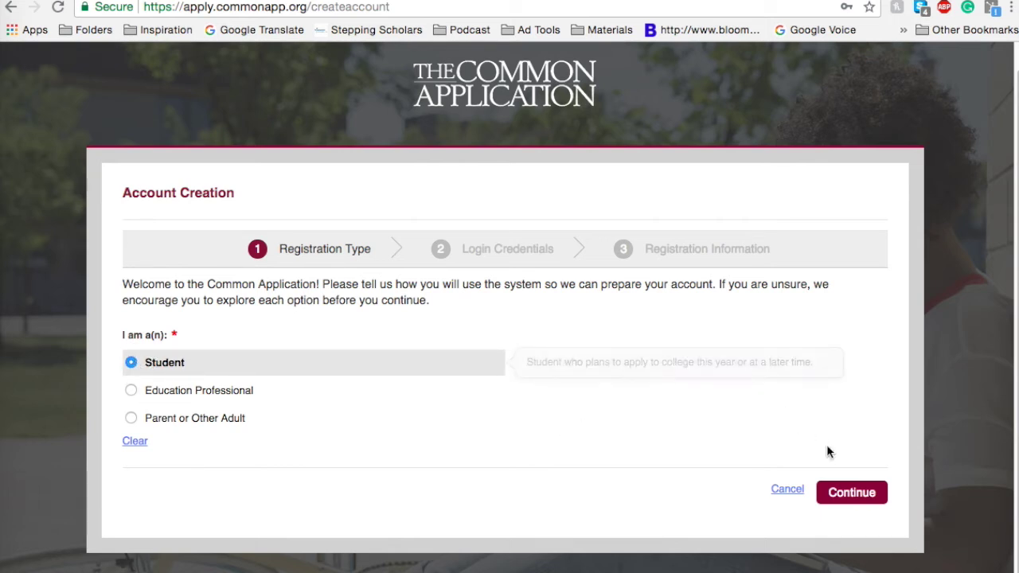
pyautogui.click(844, 492)
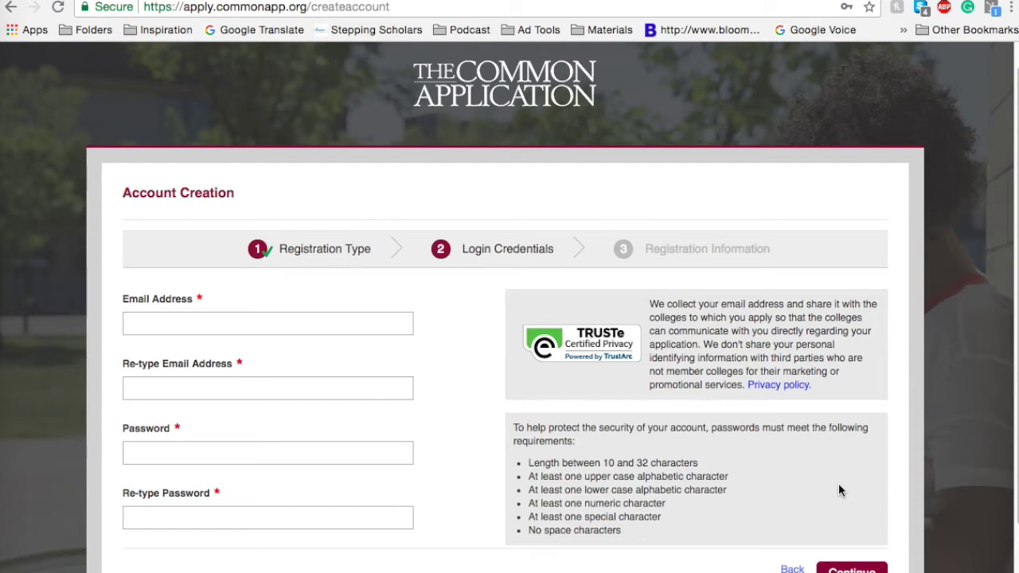
# Step: Enter the account email address in Email Address and Re-type Email Address
pyautogui.scroll(-1, 802, 458)
pyautogui.scroll(-1, 803, 458)
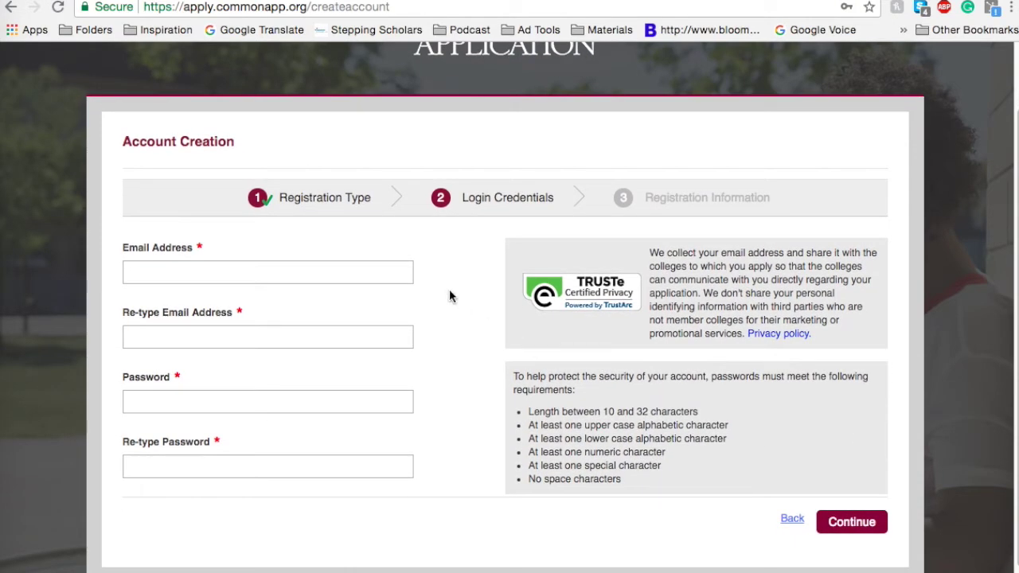
pyautogui.scroll(-1, 450, 292)
pyautogui.scroll(2, 450, 292)
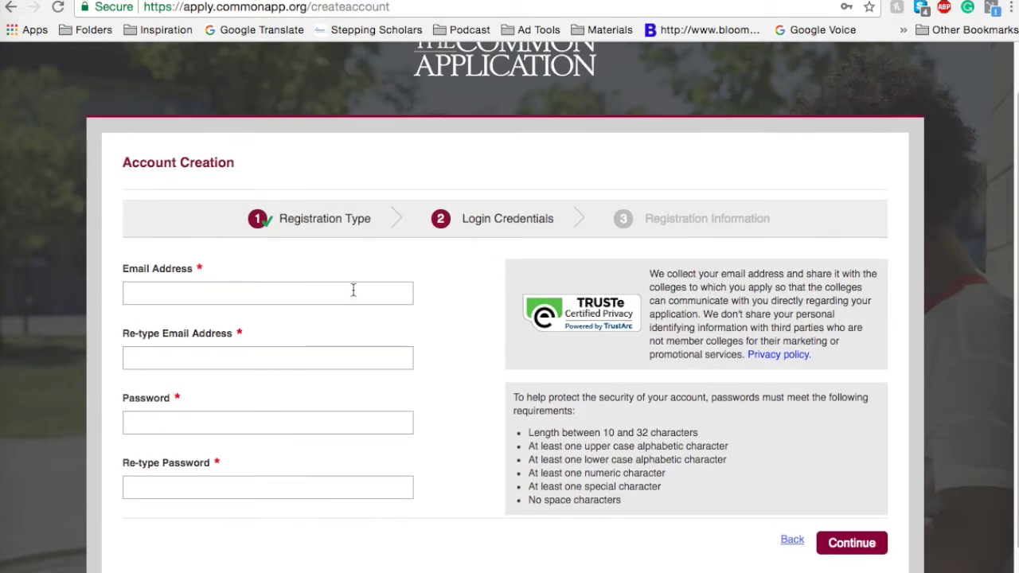
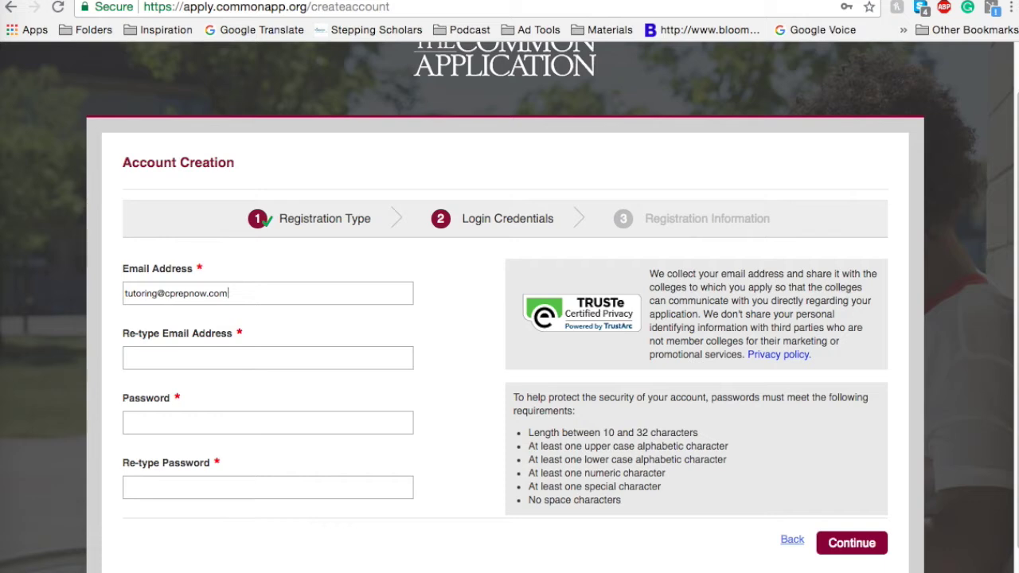
pyautogui.click(125, 357)
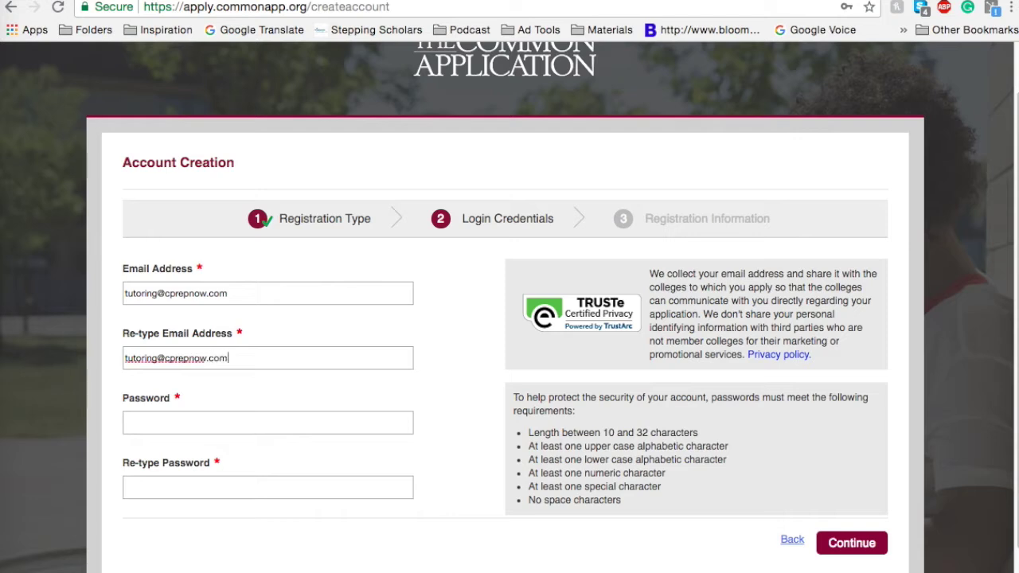
# Step: Type a first password into the Password field
pyautogui.click(125, 423)
pyautogui.write('•••••••••••••••••')
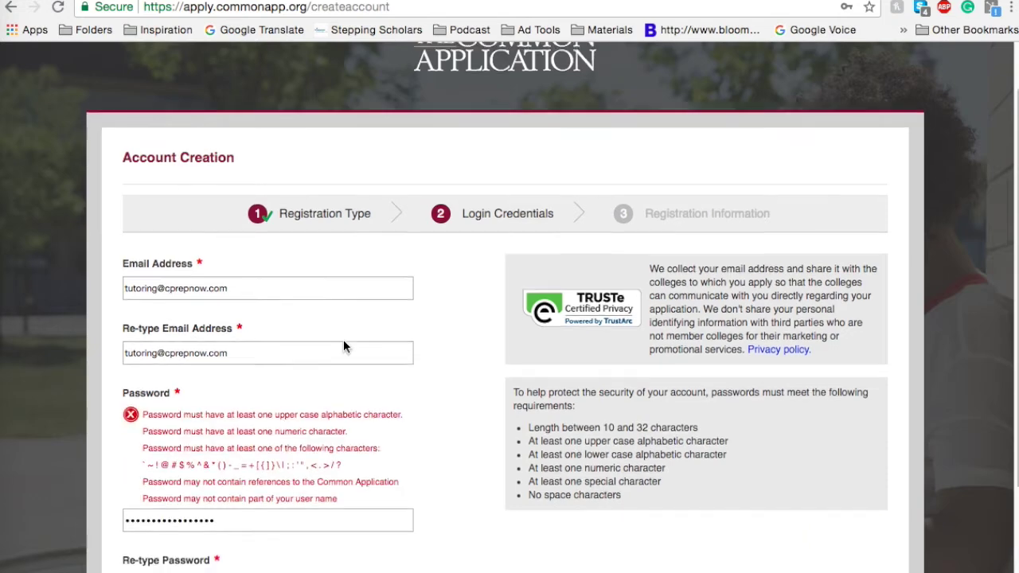
pyautogui.scroll(-3, 343, 343)
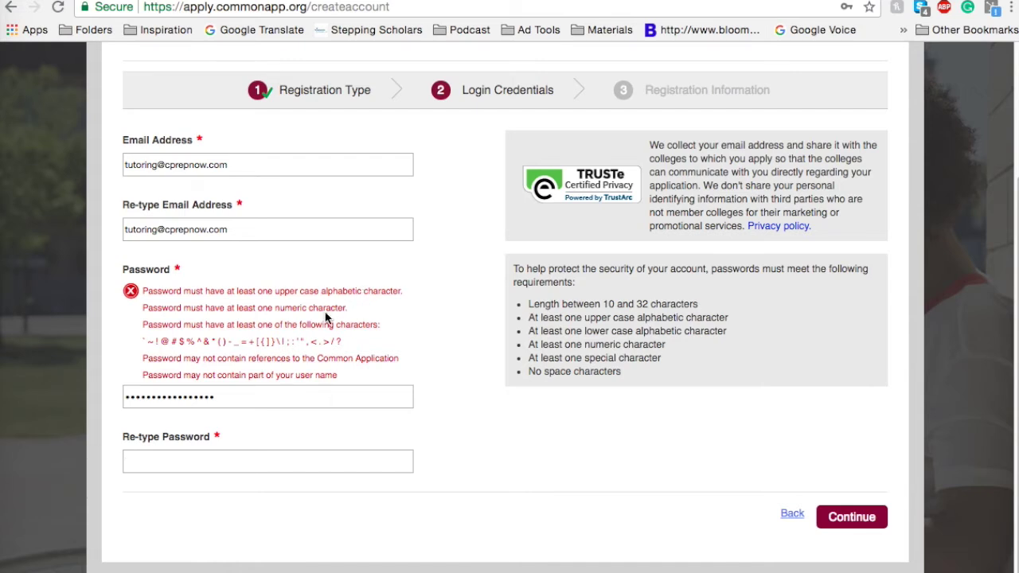
# Step: Replace the rejected password with a new password in the Password field
pyautogui.moveTo(223, 402); pyautogui.dragTo(124, 398)
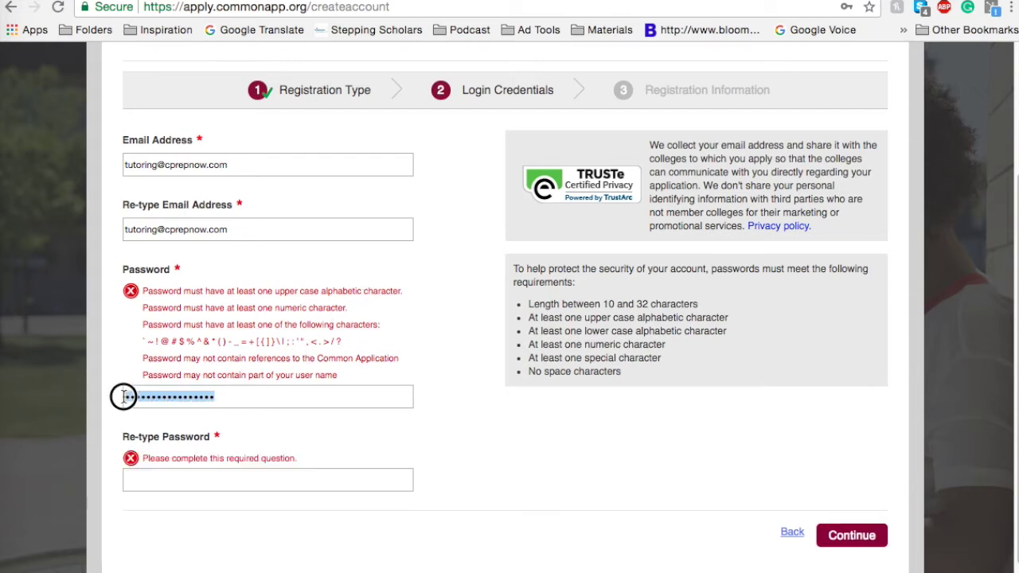
pyautogui.write('abc')
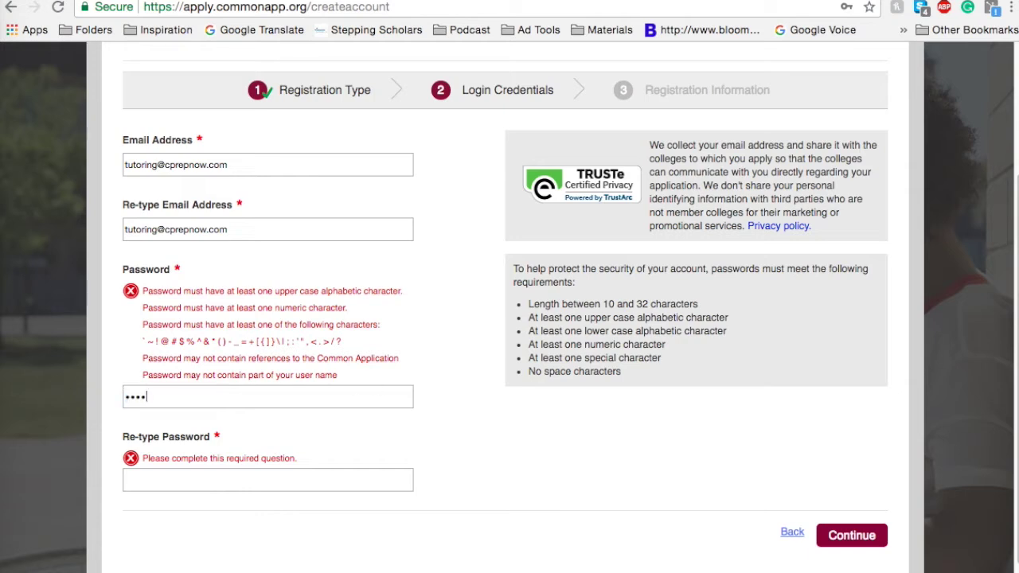
pyautogui.press('BackSpace')
pyautogui.press('BackSpace')
pyautogui.write('•••••••••••••••')
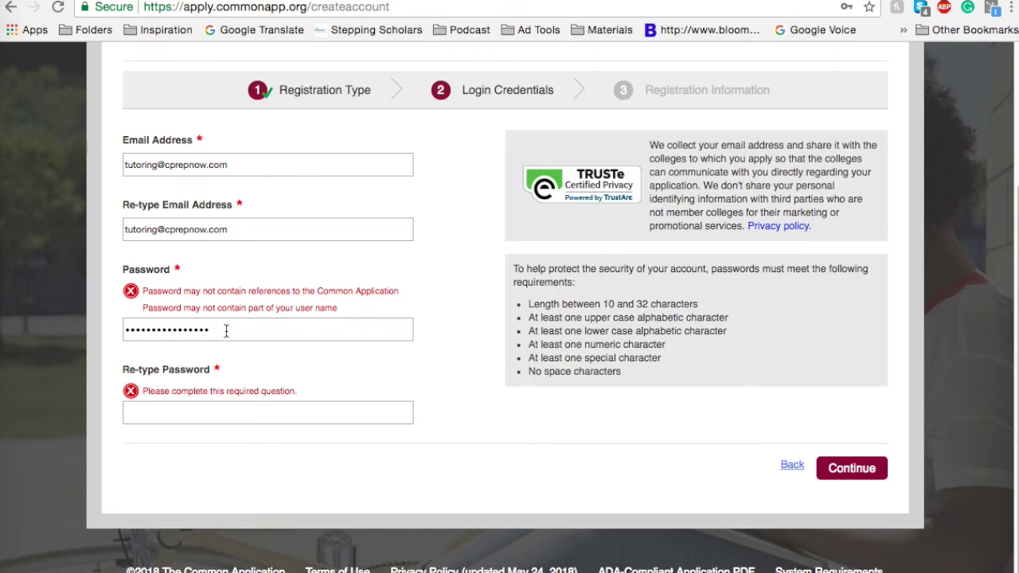
pyautogui.moveTo(226, 330); pyautogui.dragTo(98, 326)
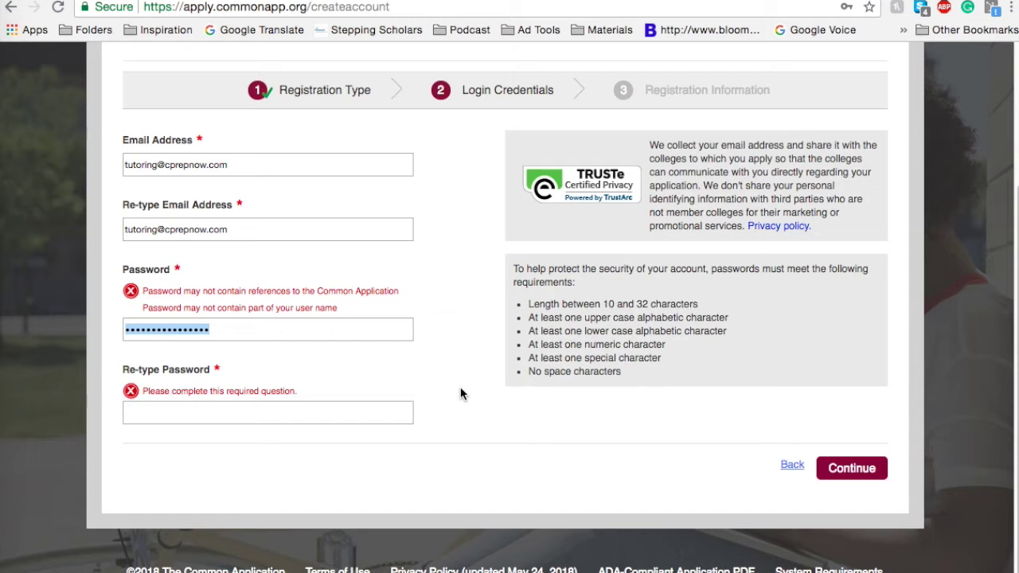
pyautogui.write('••••')
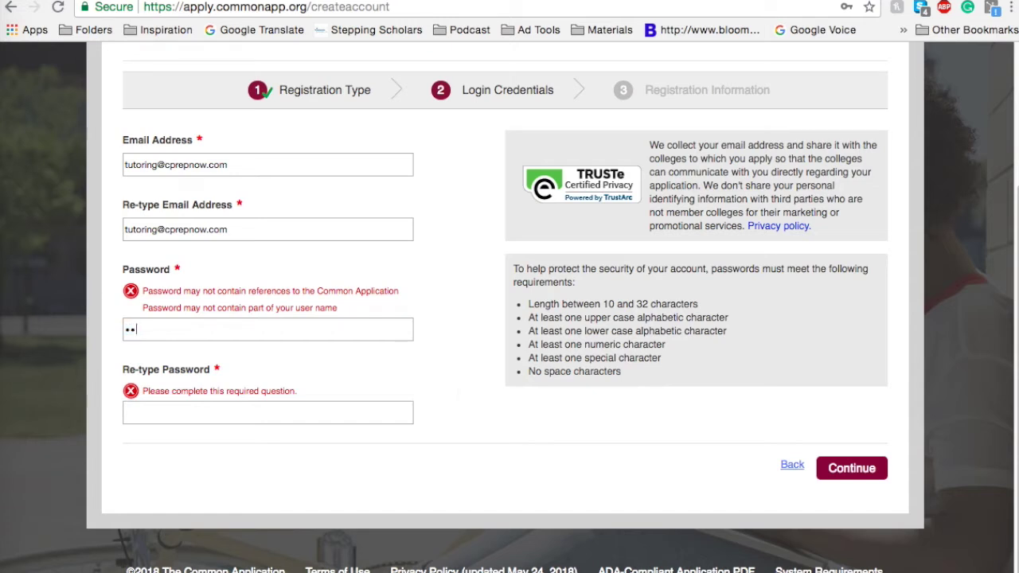
pyautogui.write('•••')
pyautogui.press('Tab')
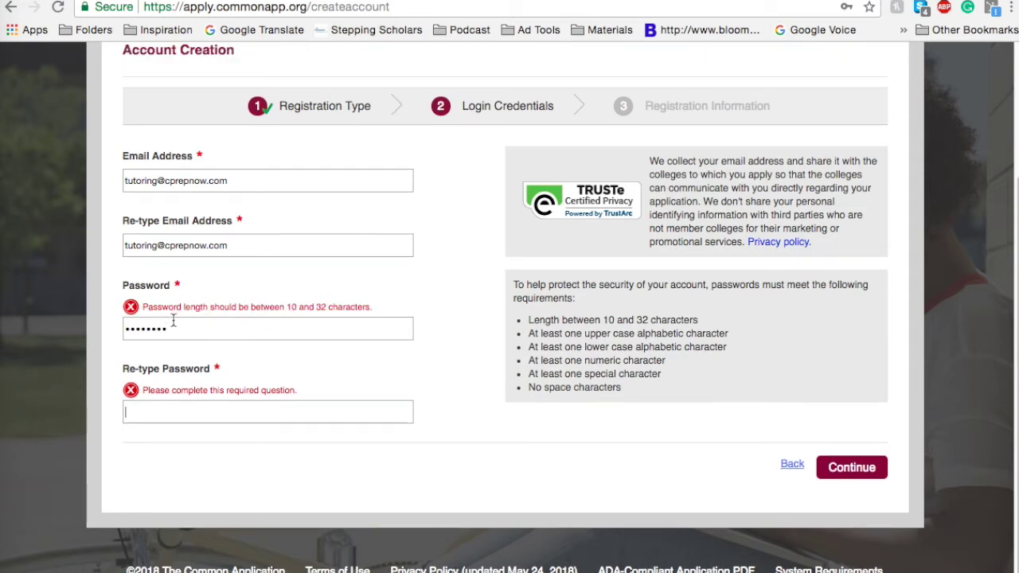
# Step: Re-enter the password to fix its length and repeat it in Re-type Password
pyautogui.click(111, 338)
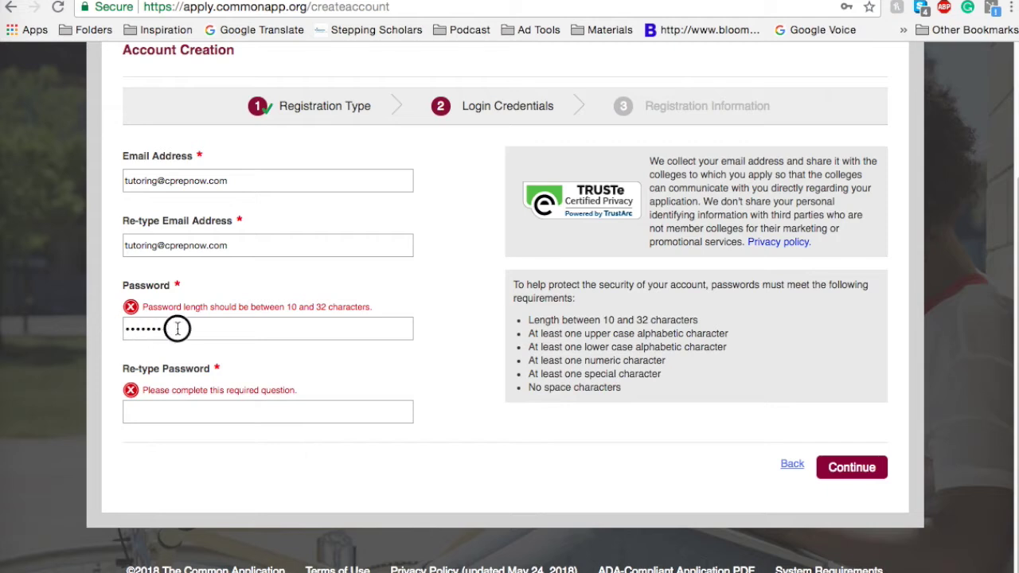
pyautogui.press('super+a')
pyautogui.write('••••••')
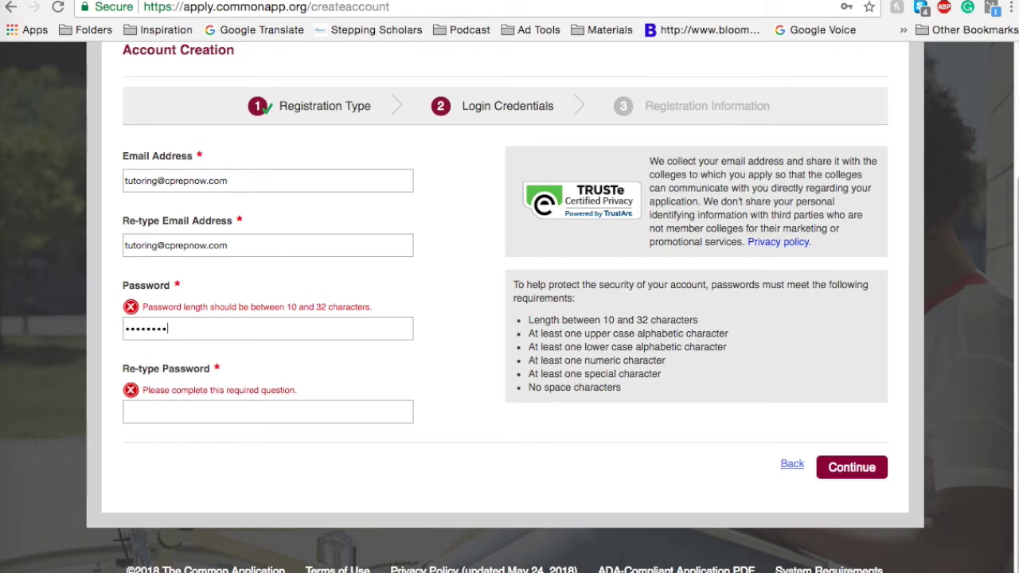
pyautogui.write('•')
pyautogui.press('Tab')
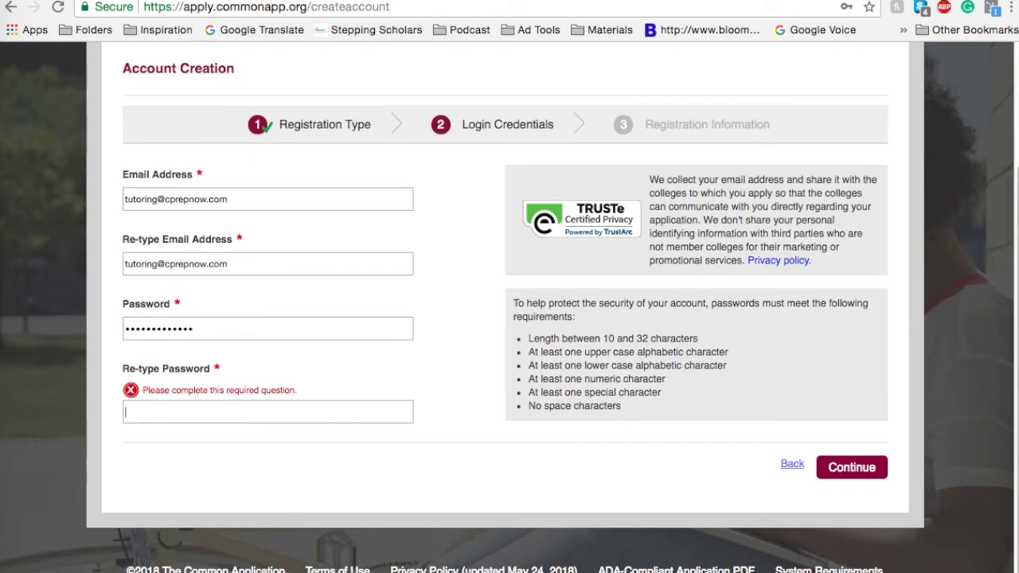
pyautogui.write('••••••••')
pyautogui.click(349, 330)
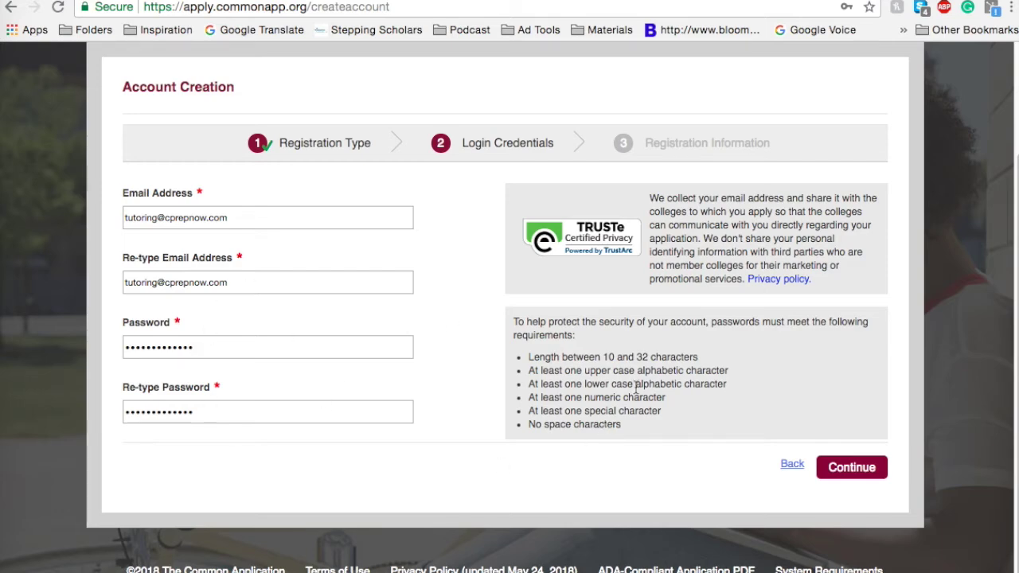
# Step: Continue to Registration Information, visit the First and Last name fields, and open Enter address
pyautogui.click(862, 460)
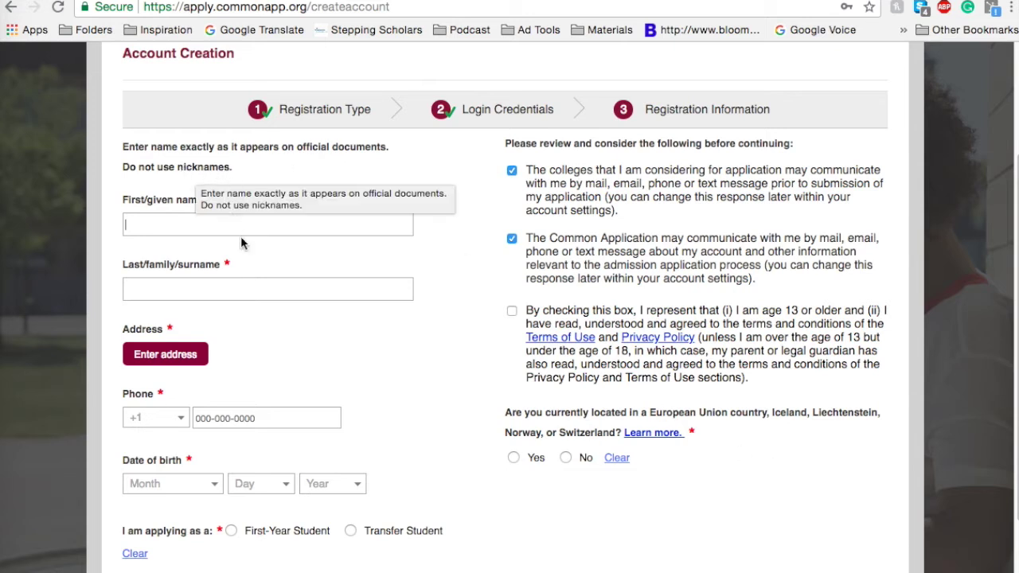
pyautogui.click(254, 280)
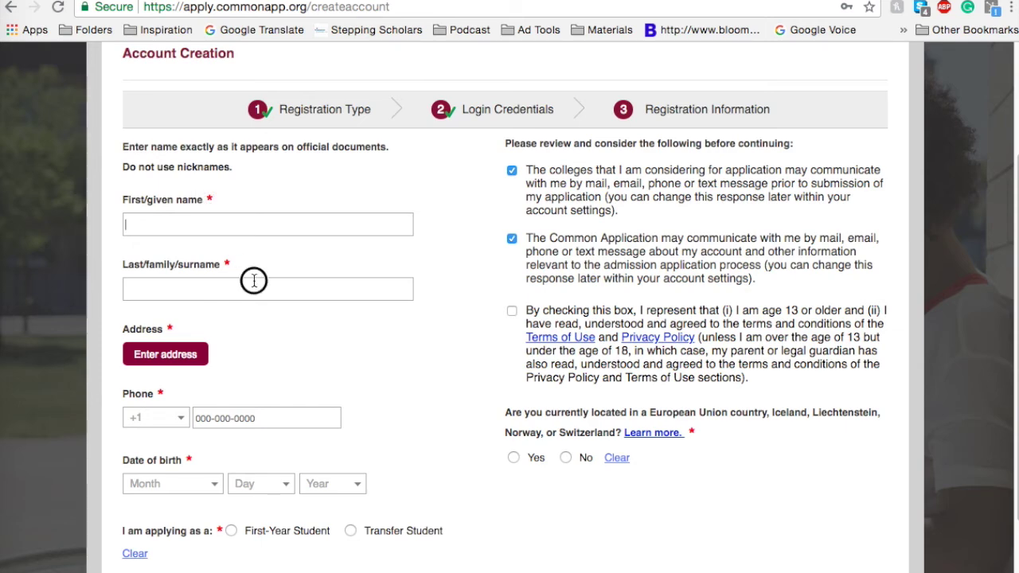
pyautogui.scroll(-2, 253, 282)
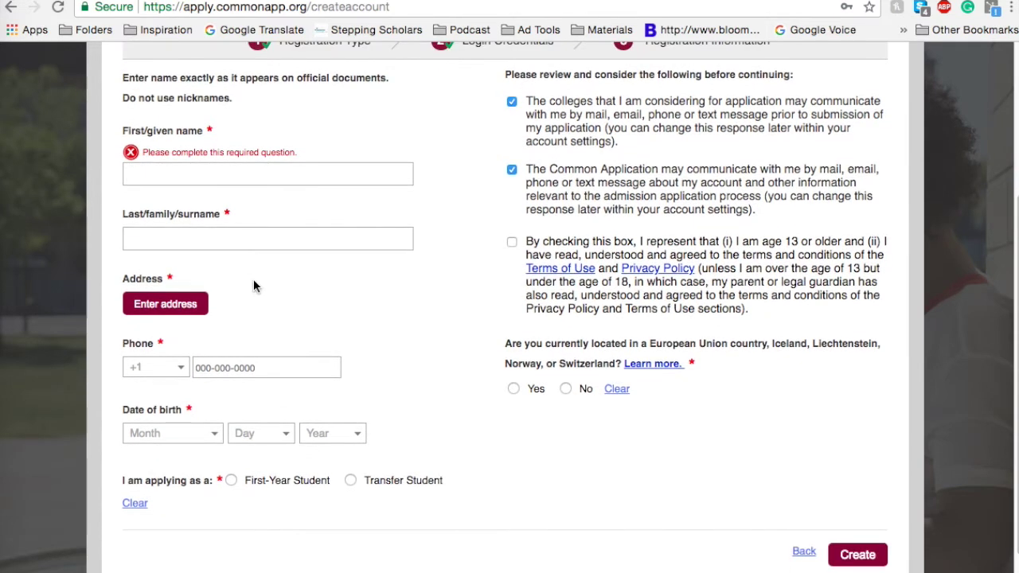
pyautogui.click(244, 167)
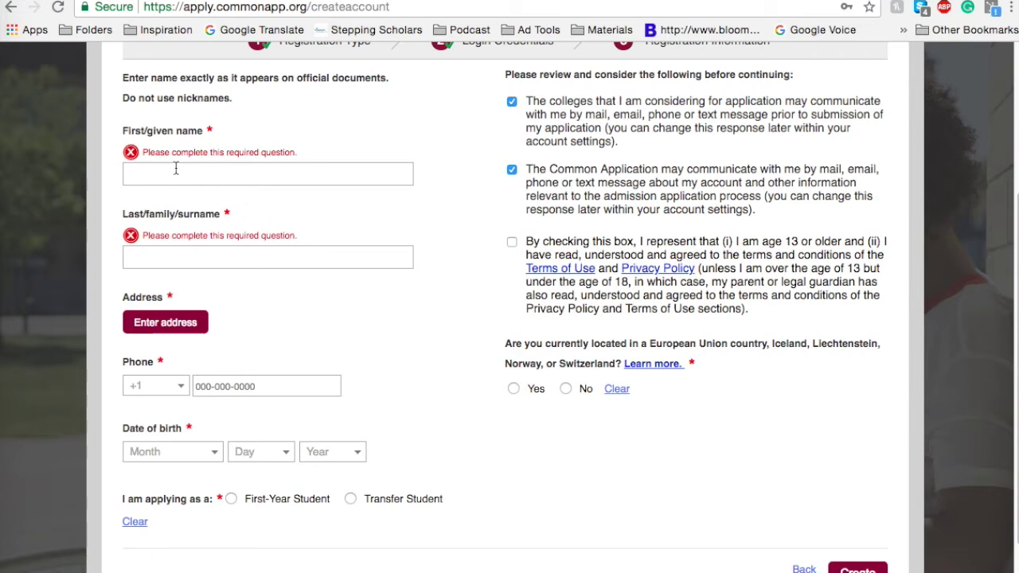
pyautogui.click(255, 265)
pyautogui.scroll(-2, 382, 267)
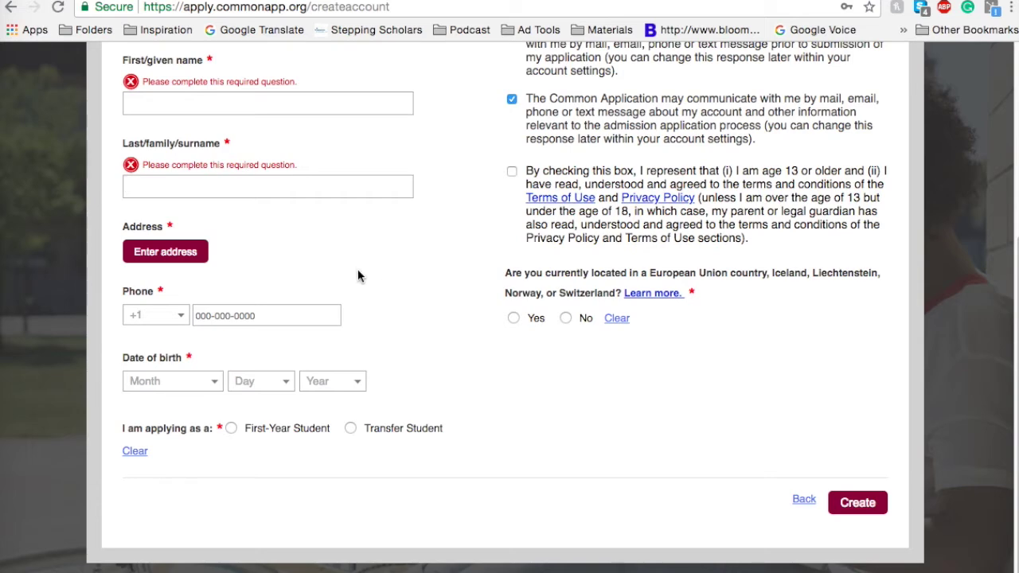
pyautogui.click(183, 255)
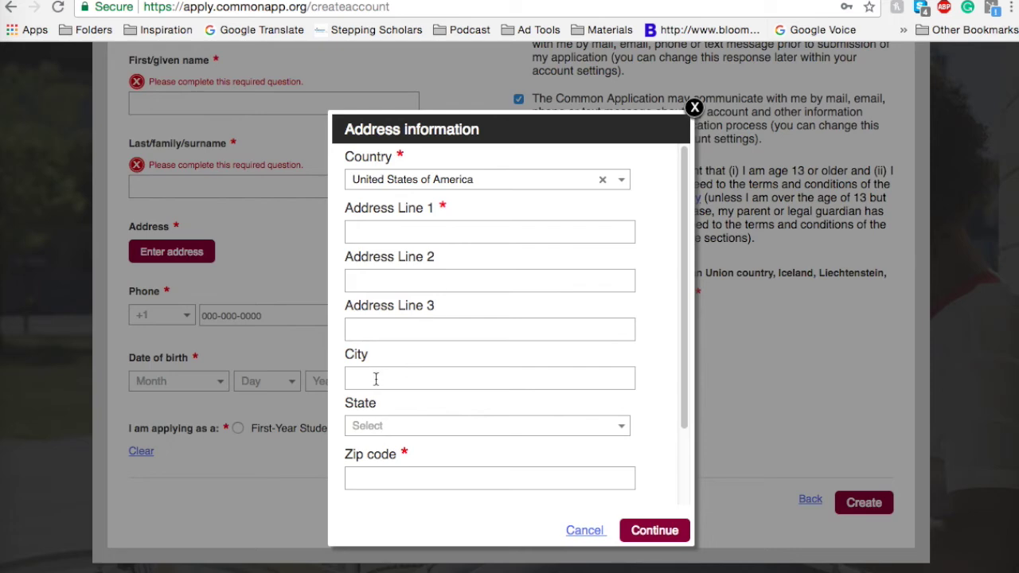
# Step: Cancel the Address information dialog without entering an address, leaving Address flagged required
pyautogui.click(596, 533)
pyautogui.scroll(5, 530, 350)
pyautogui.scroll(-5, 528, 351)
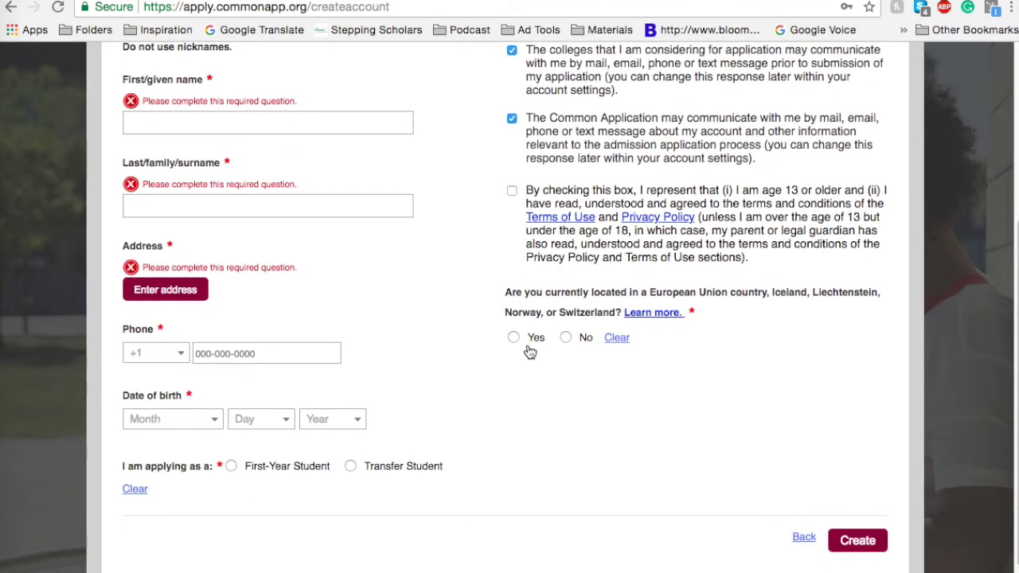
pyautogui.scroll(-1, 528, 345)
pyautogui.scroll(4, 196, 235)
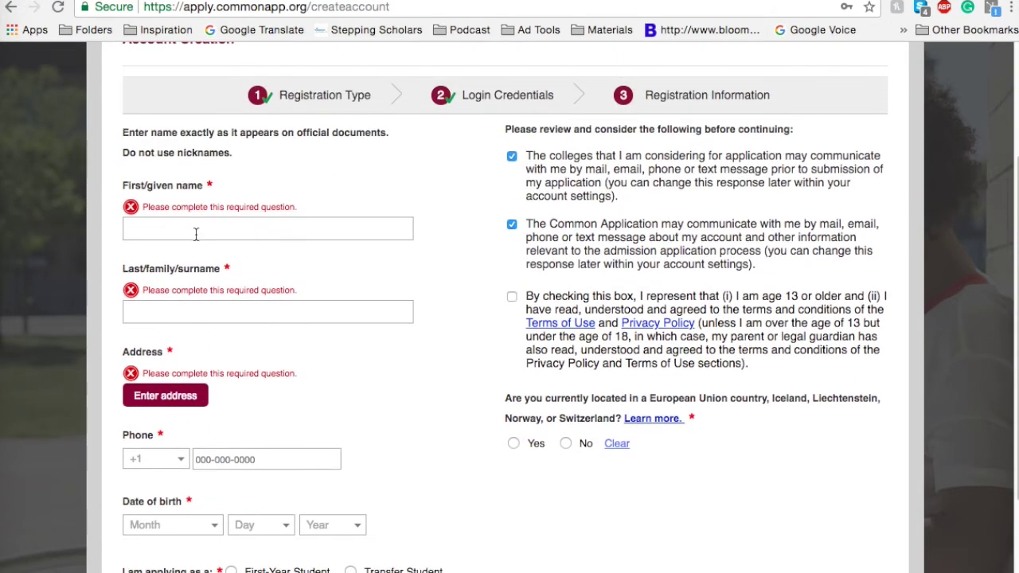
pyautogui.scroll(-4, 196, 235)
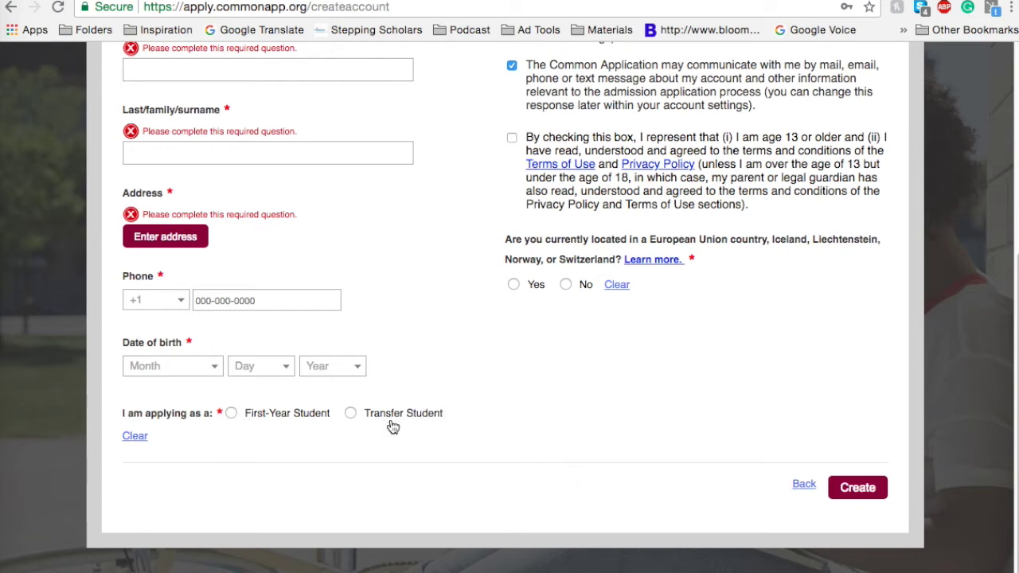
pyautogui.scroll(1, 537, 405)
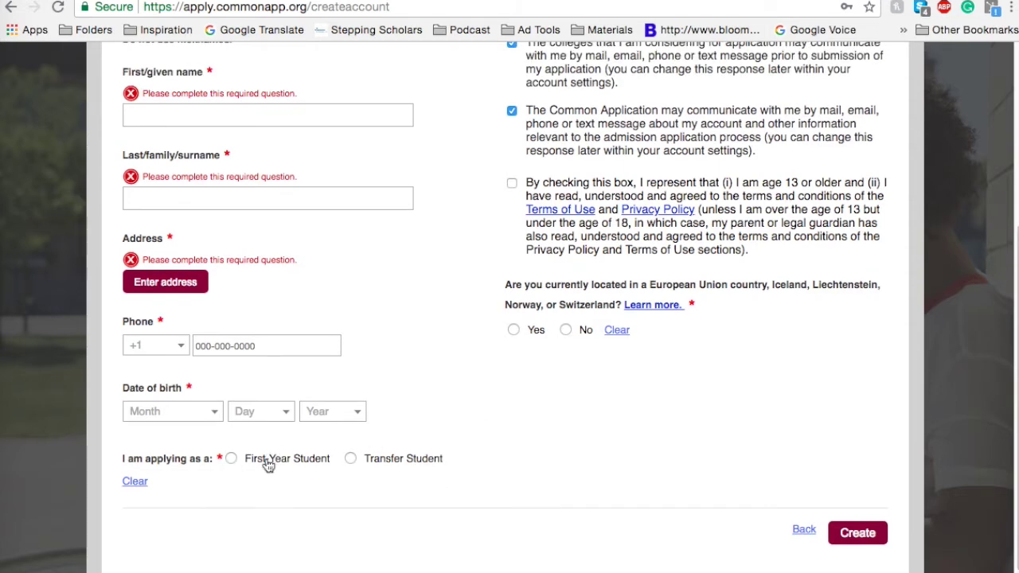
pyautogui.scroll(5, 860, 547)
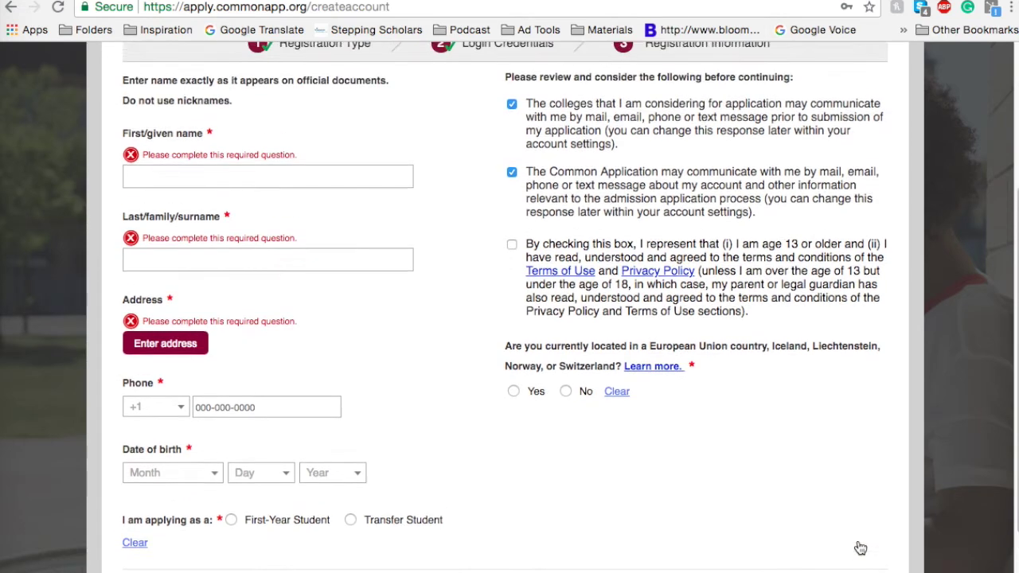
pyautogui.scroll(-1, 860, 548)
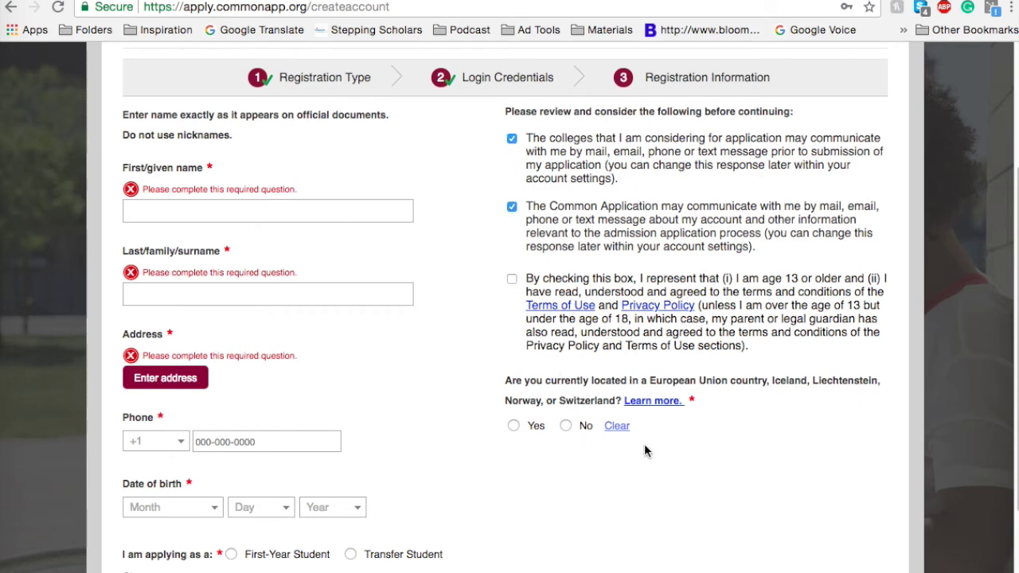
pyautogui.scroll(-2, 677, 446)
# Step: Attempt Create, then go Back to the Login Credentials page with fields still filled
pyautogui.click(856, 467)
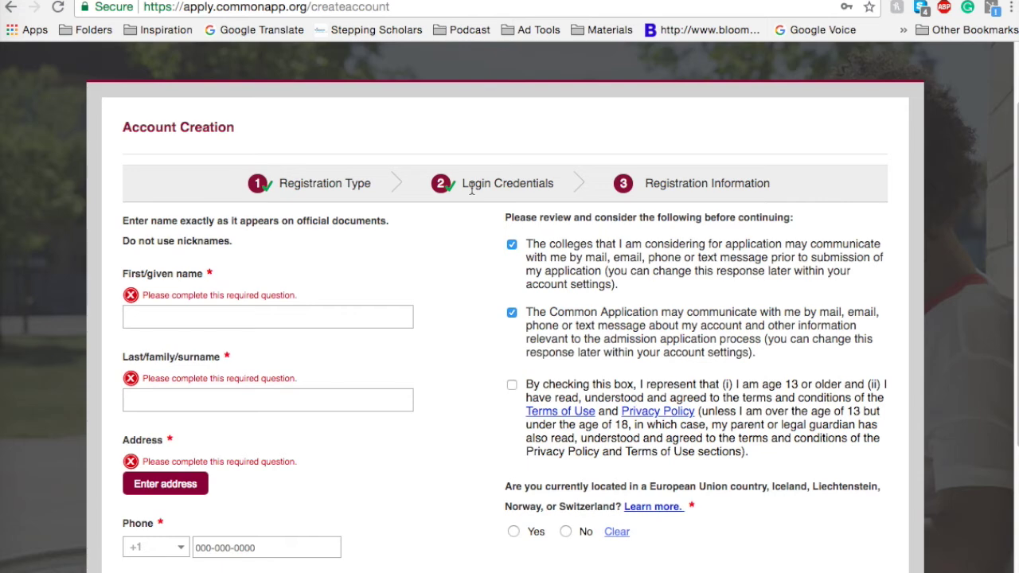
pyautogui.scroll(-3, 471, 195)
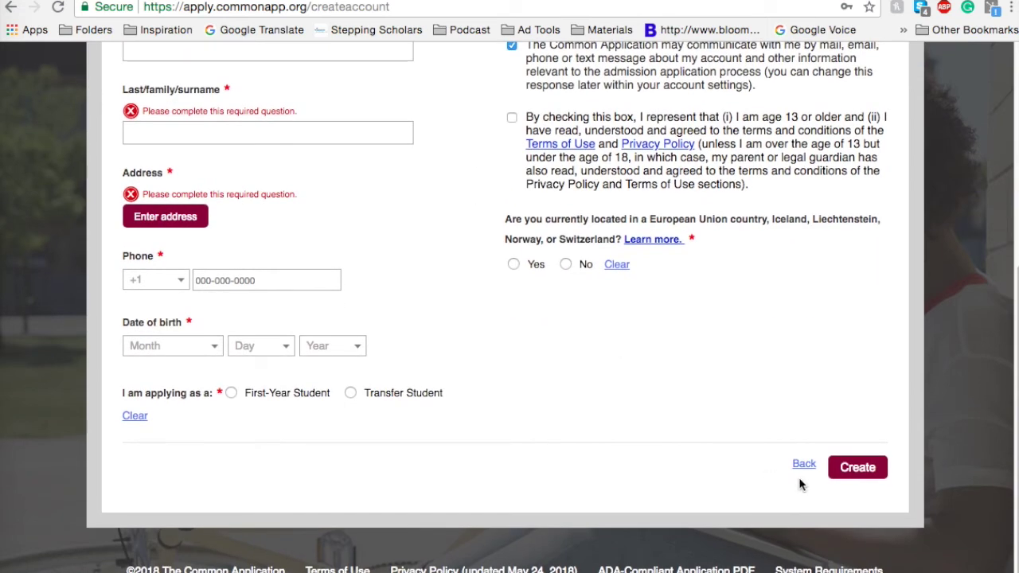
pyautogui.click(804, 465)
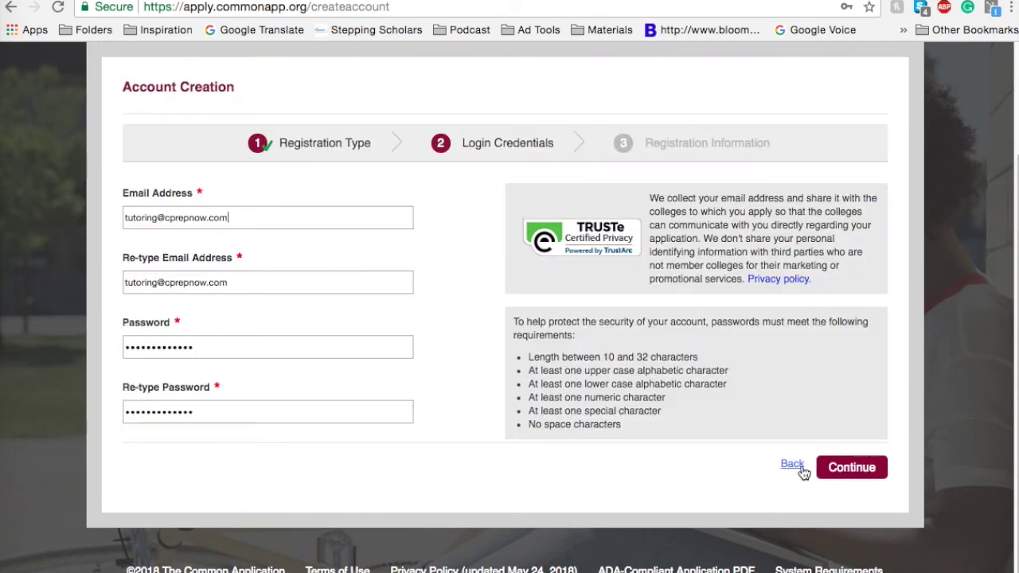
pyautogui.scroll(1, 534, 305)
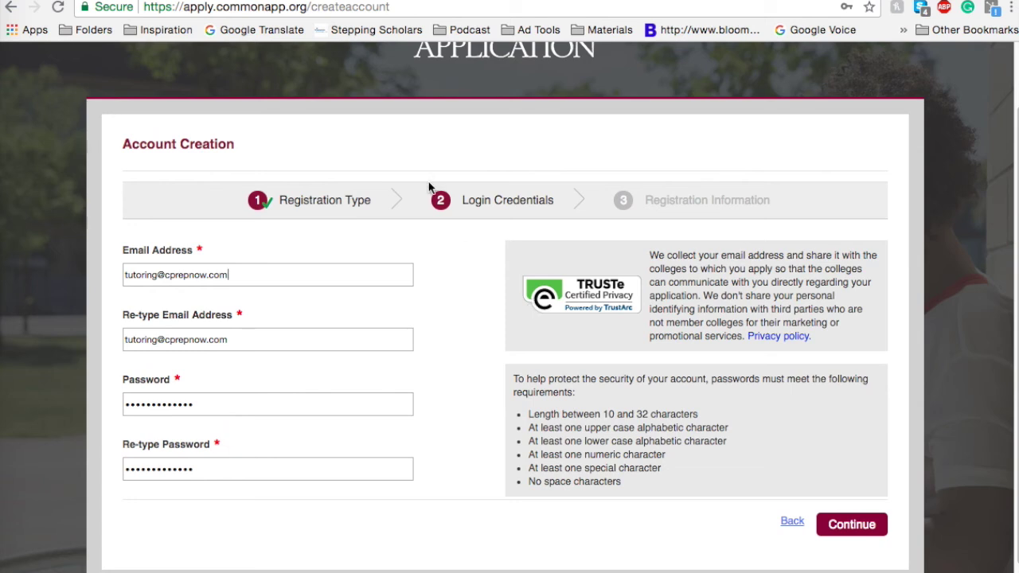